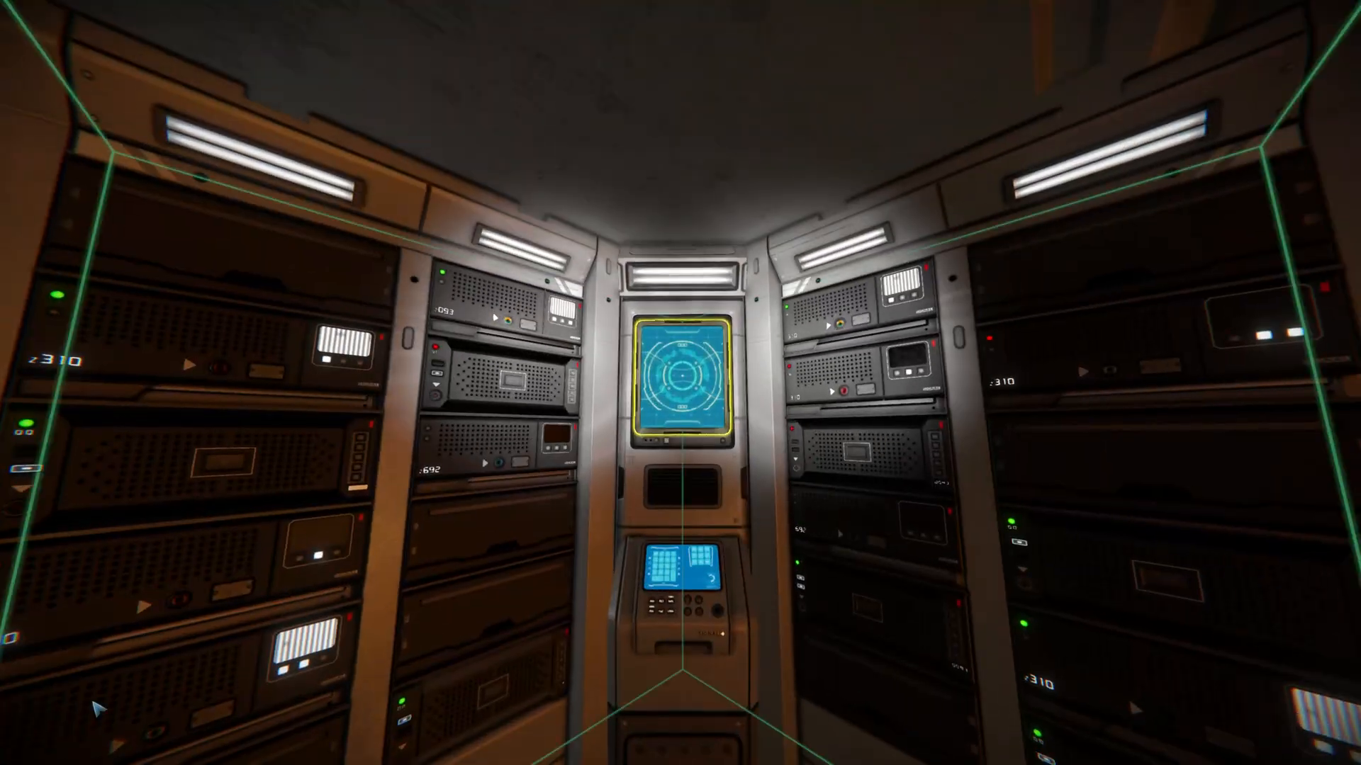
# Review the camera visualizer script on Automaton Programmable Block 4 and keep the code unchanged.
pyautogui.press('k')
pyautogui.scroll(-5, 707, 540)
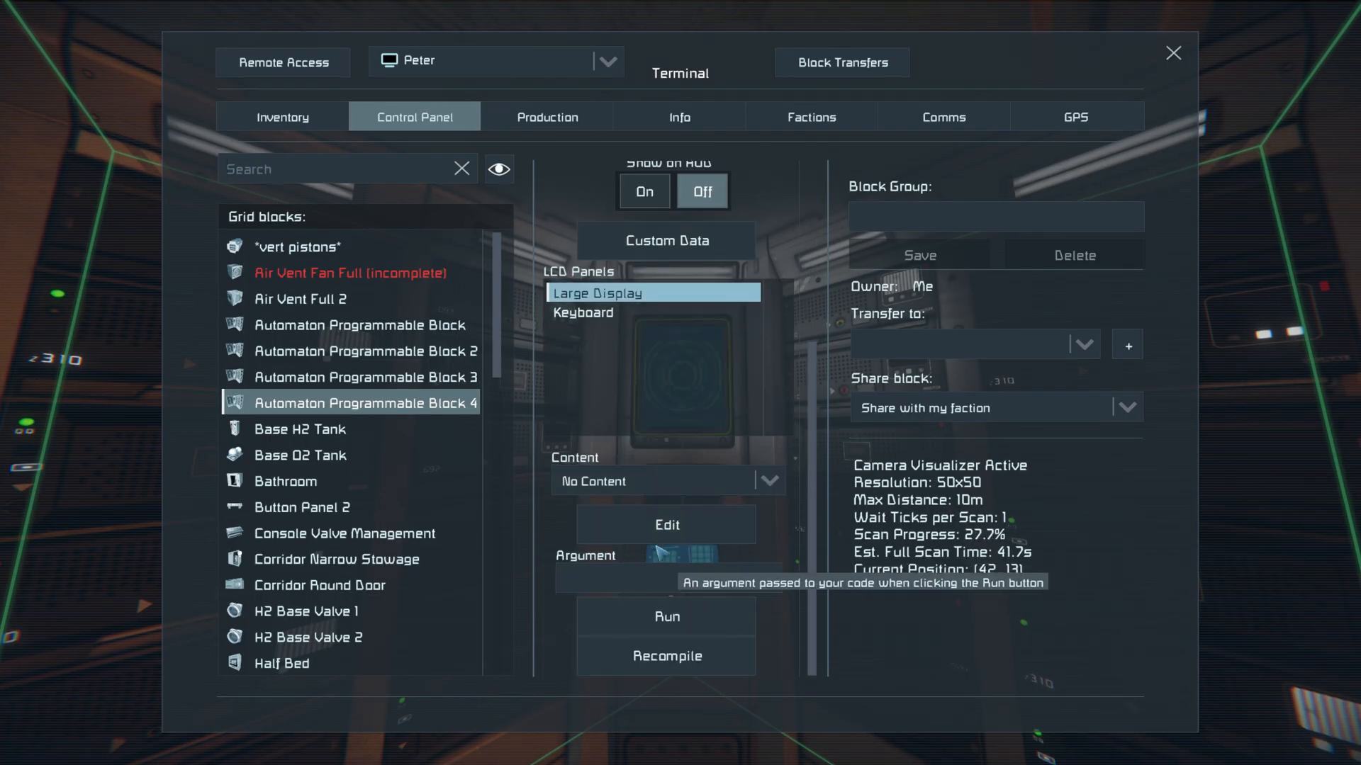
pyautogui.click(666, 525)
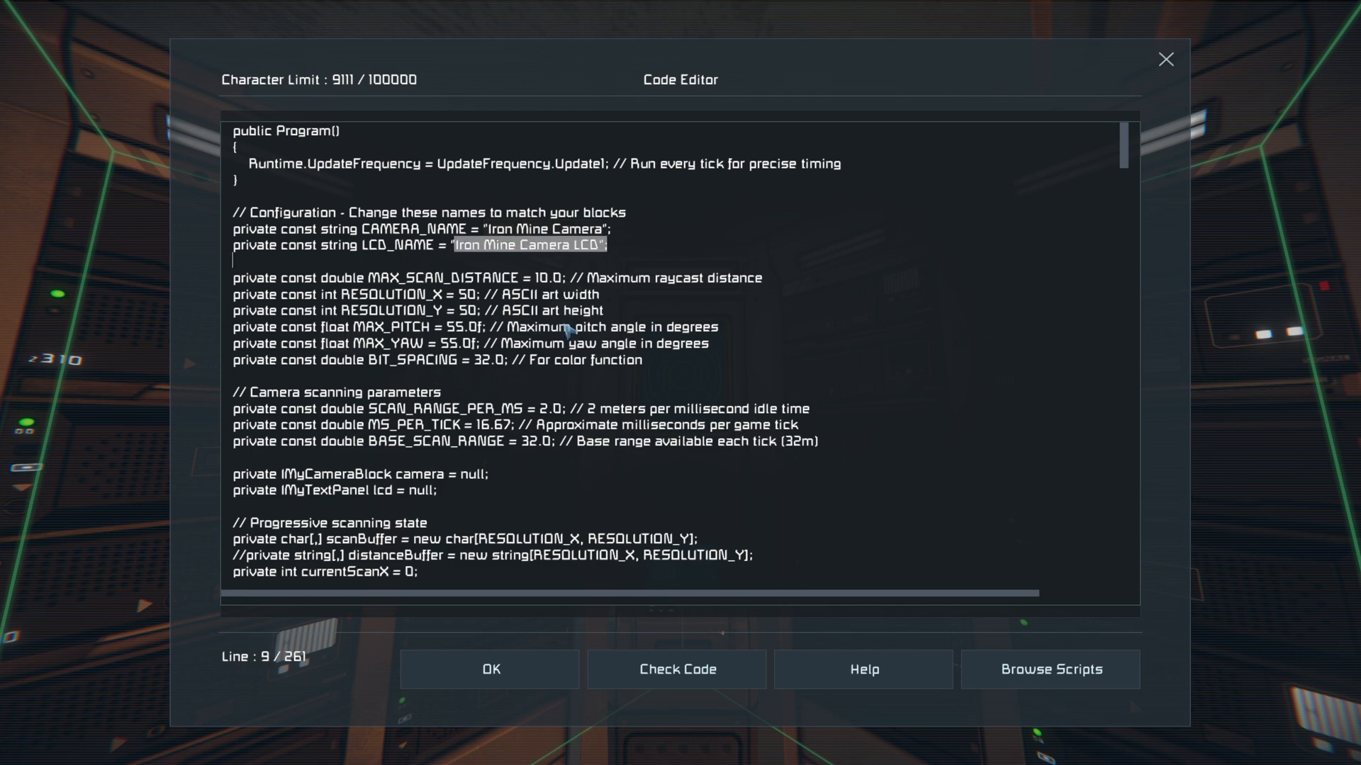
pyautogui.scroll(-15, 569, 332)
pyautogui.scroll(-8, 569, 340)
pyautogui.scroll(10, 568, 372)
pyautogui.scroll(15, 560, 411)
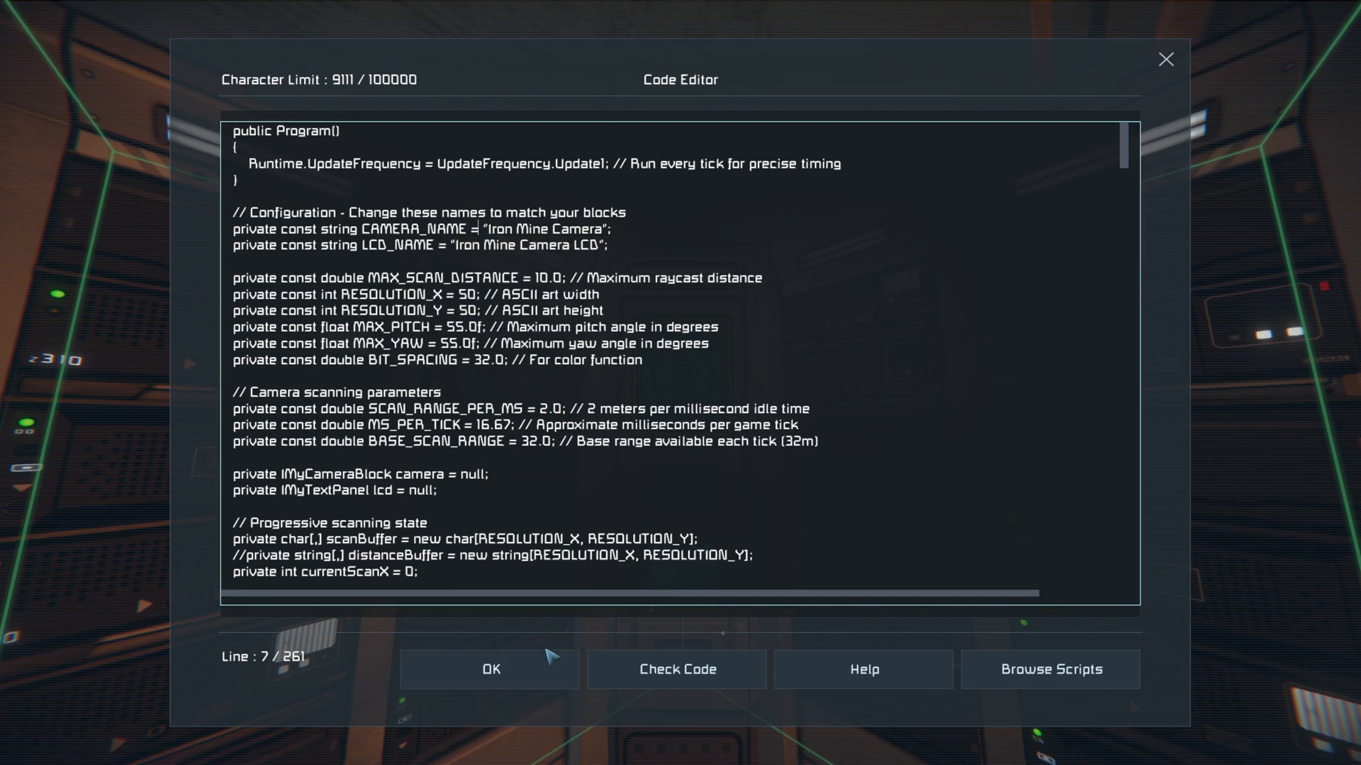
pyautogui.click(491, 668)
# Leave the terminal, dismiss the pause menu and walk around the room.
pyautogui.press('Escape')
pyautogui.press('Escape')
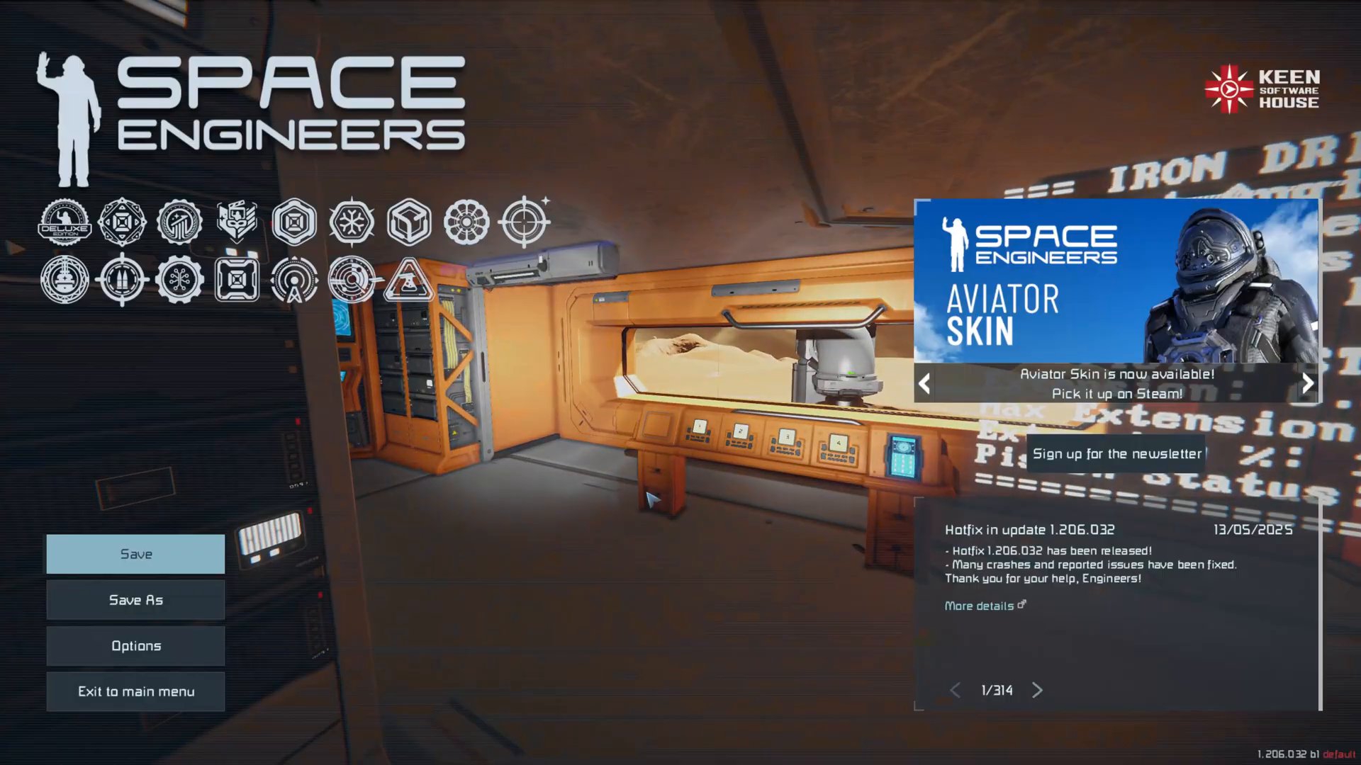
pyautogui.press('Escape')
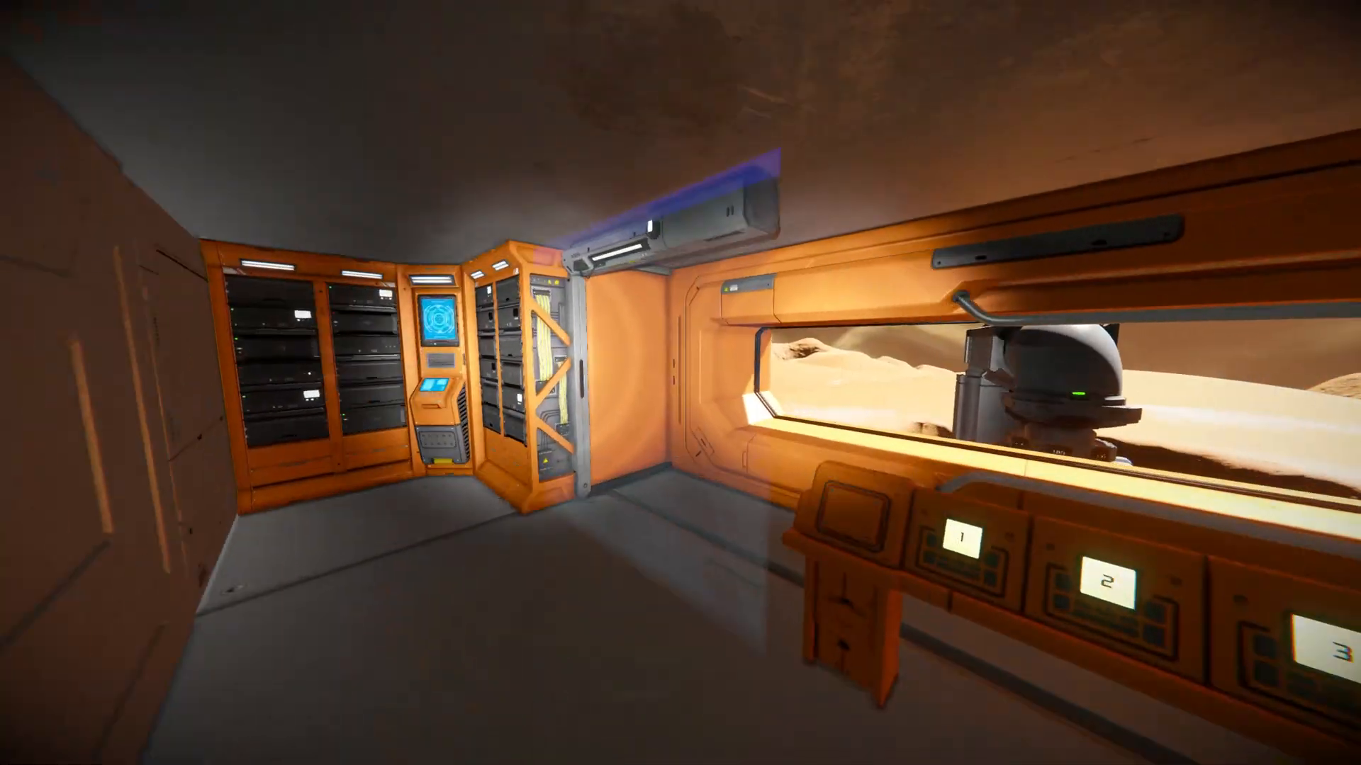
pyautogui.press('w')
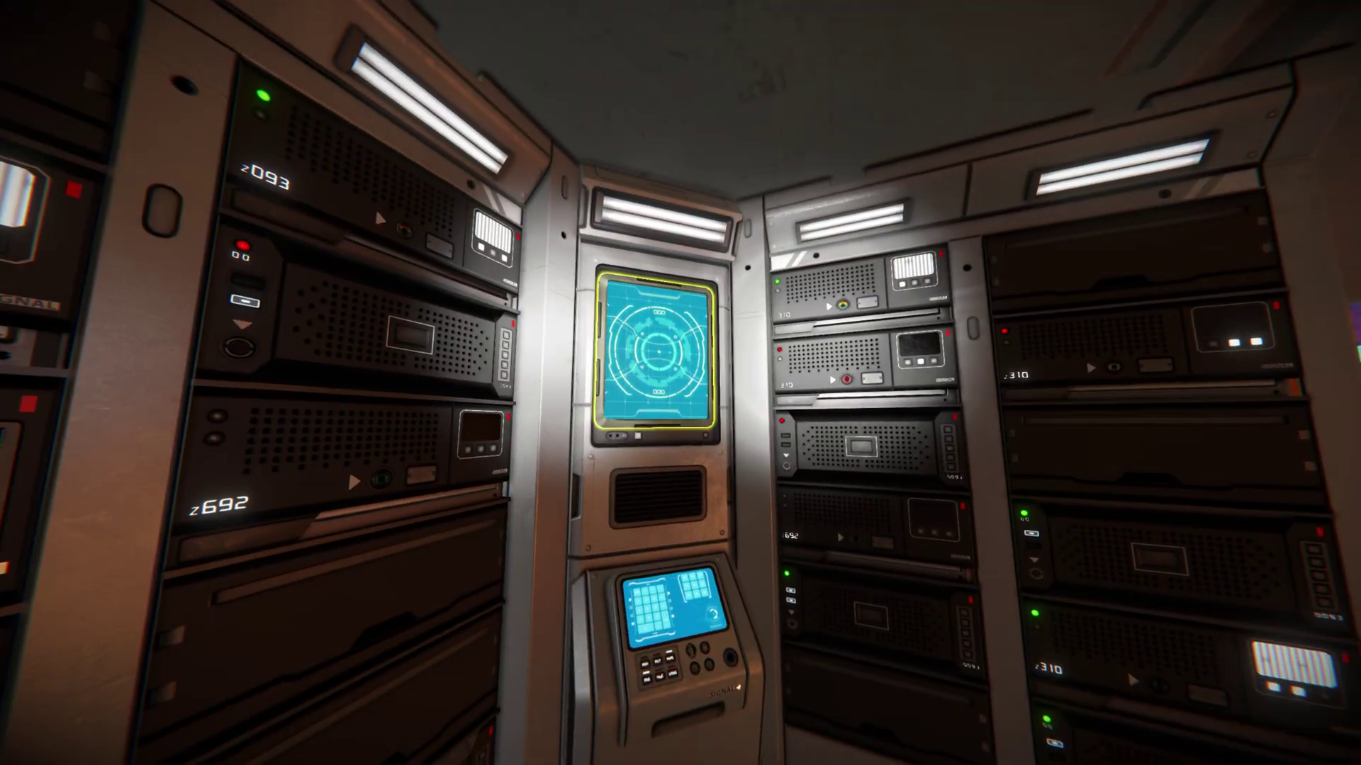
pyautogui.press('k')
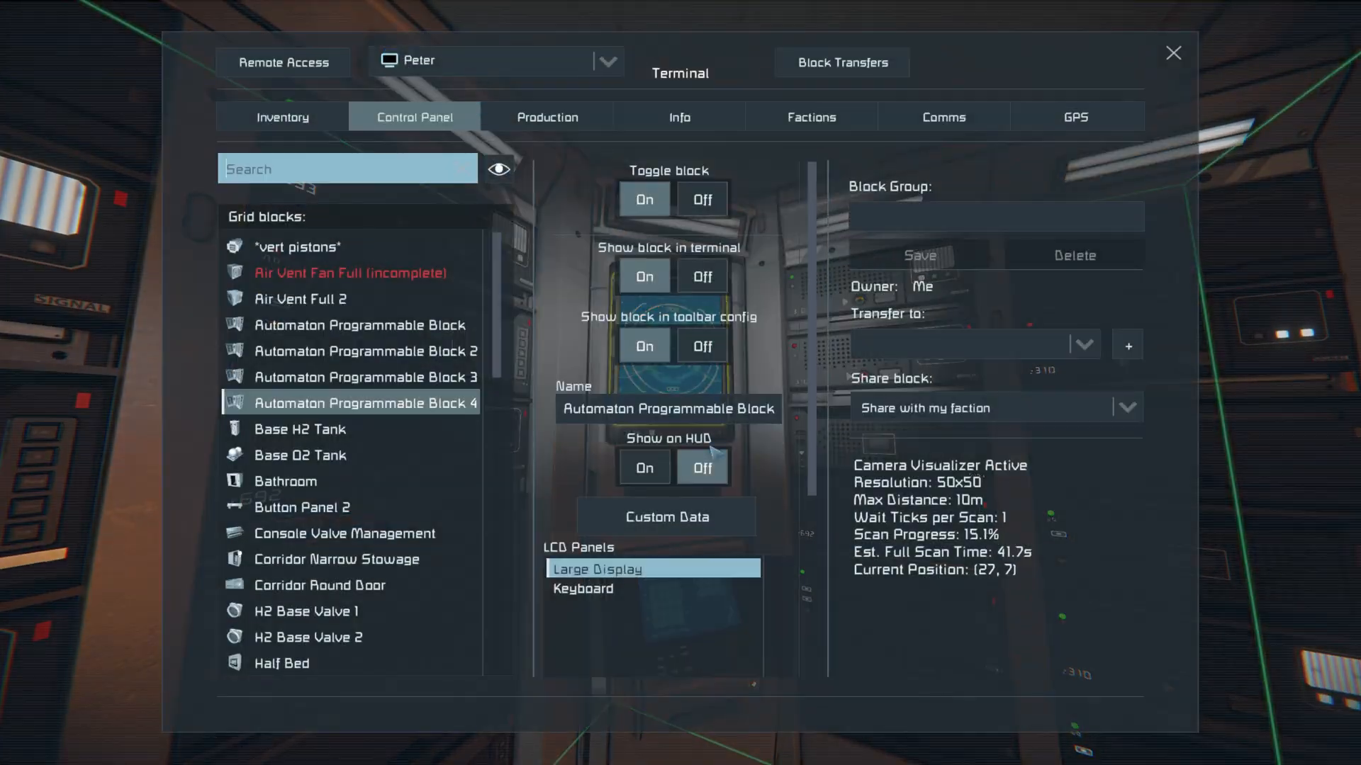
pyautogui.scroll(-5, 667, 372)
pyautogui.click(659, 530)
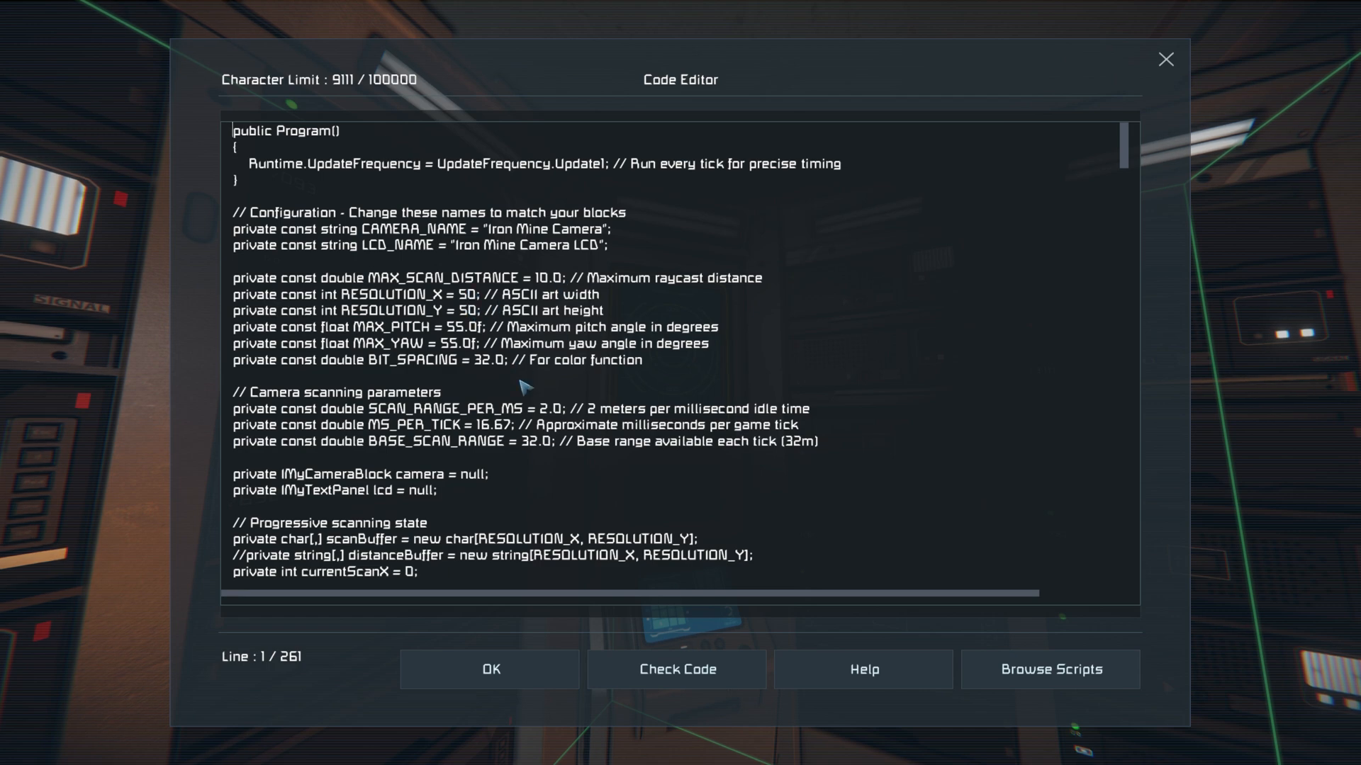
pyautogui.click(677, 668)
pyautogui.click(678, 436)
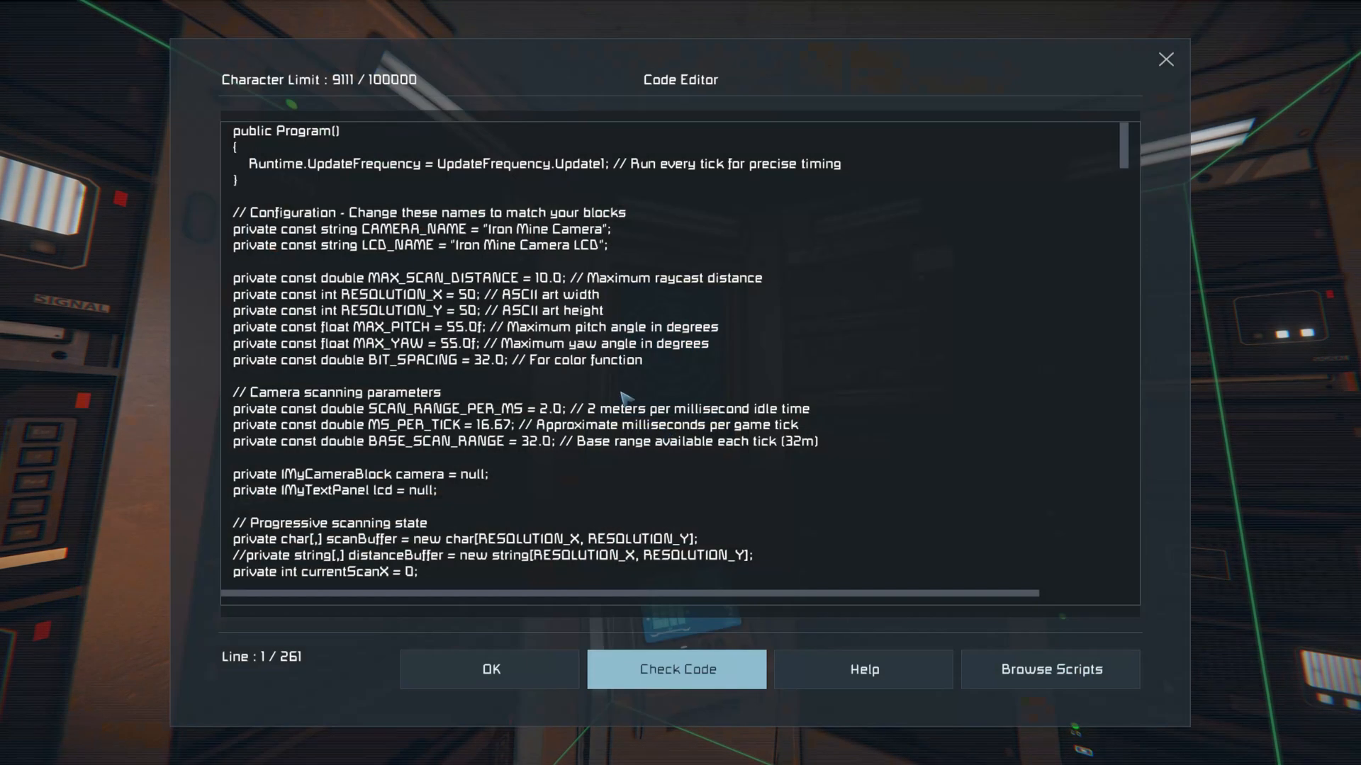
pyautogui.click(480, 298)
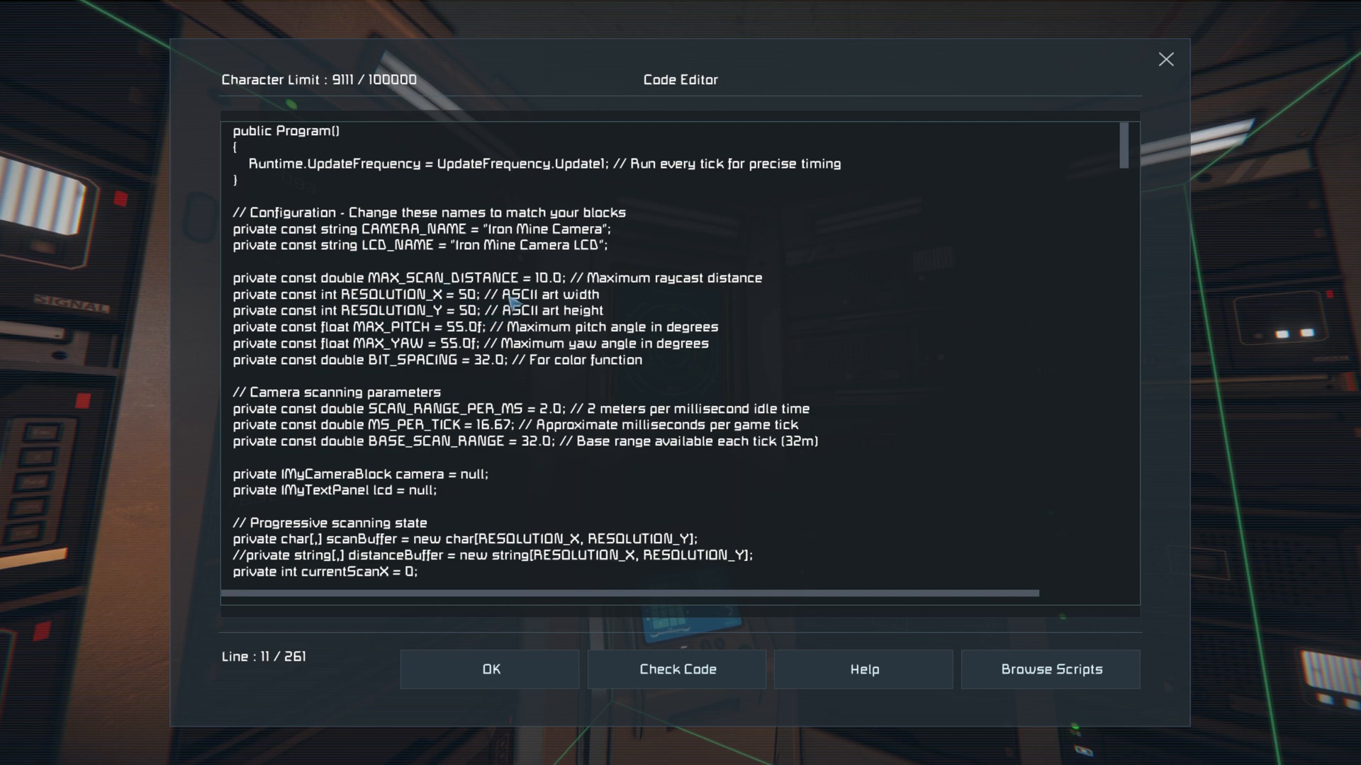
pyautogui.click(491, 669)
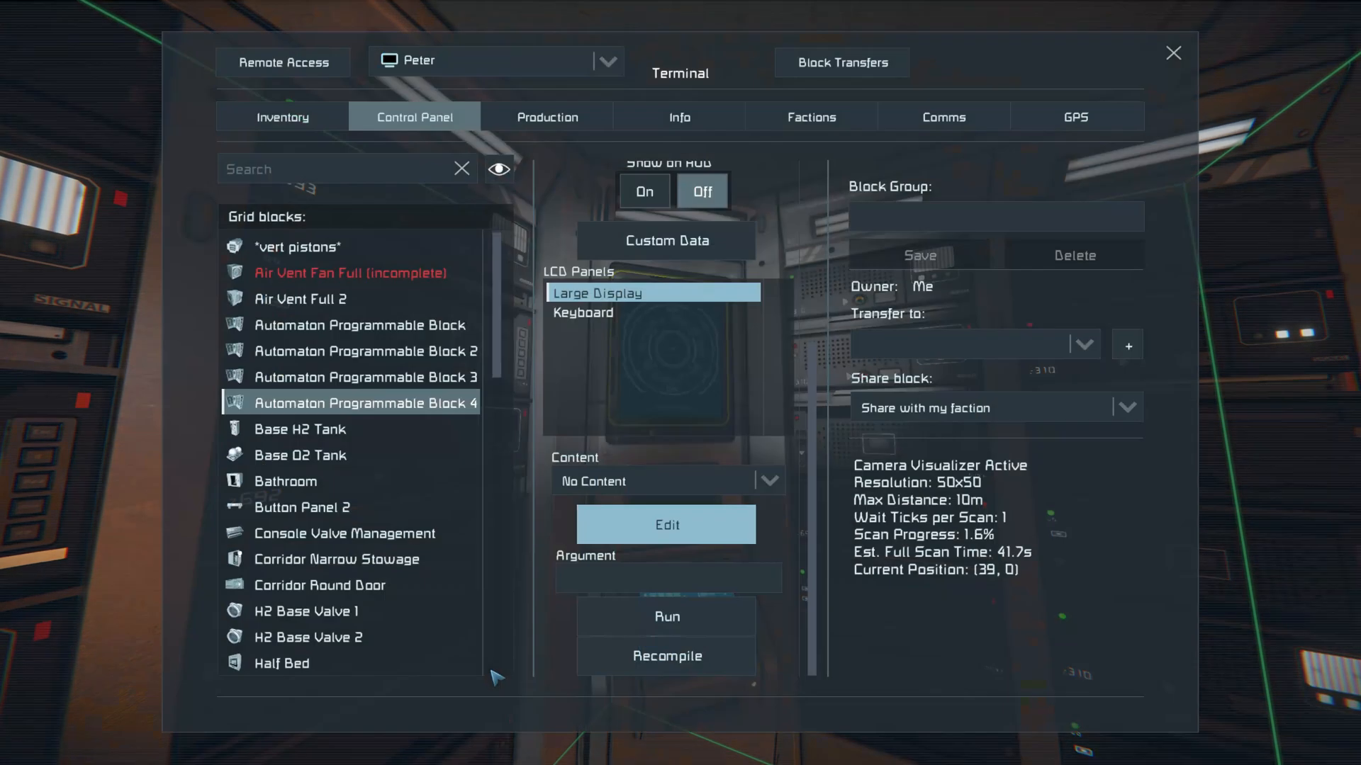
pyautogui.click(673, 523)
pyautogui.press('Escape')
pyautogui.press('w')
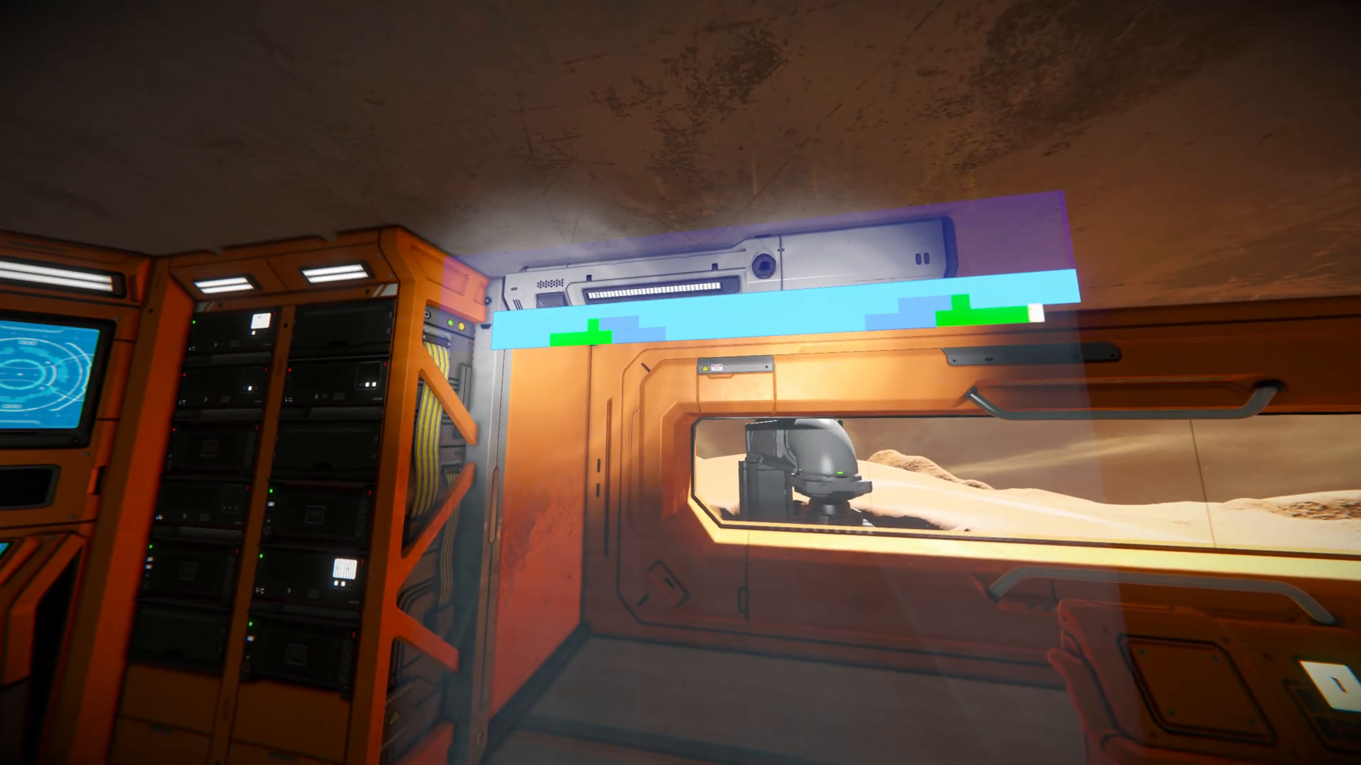
# Change the script's RESOLUTION_X and RESOLUTION_Y from 50 to 15 and save it.
pyautogui.press('f')
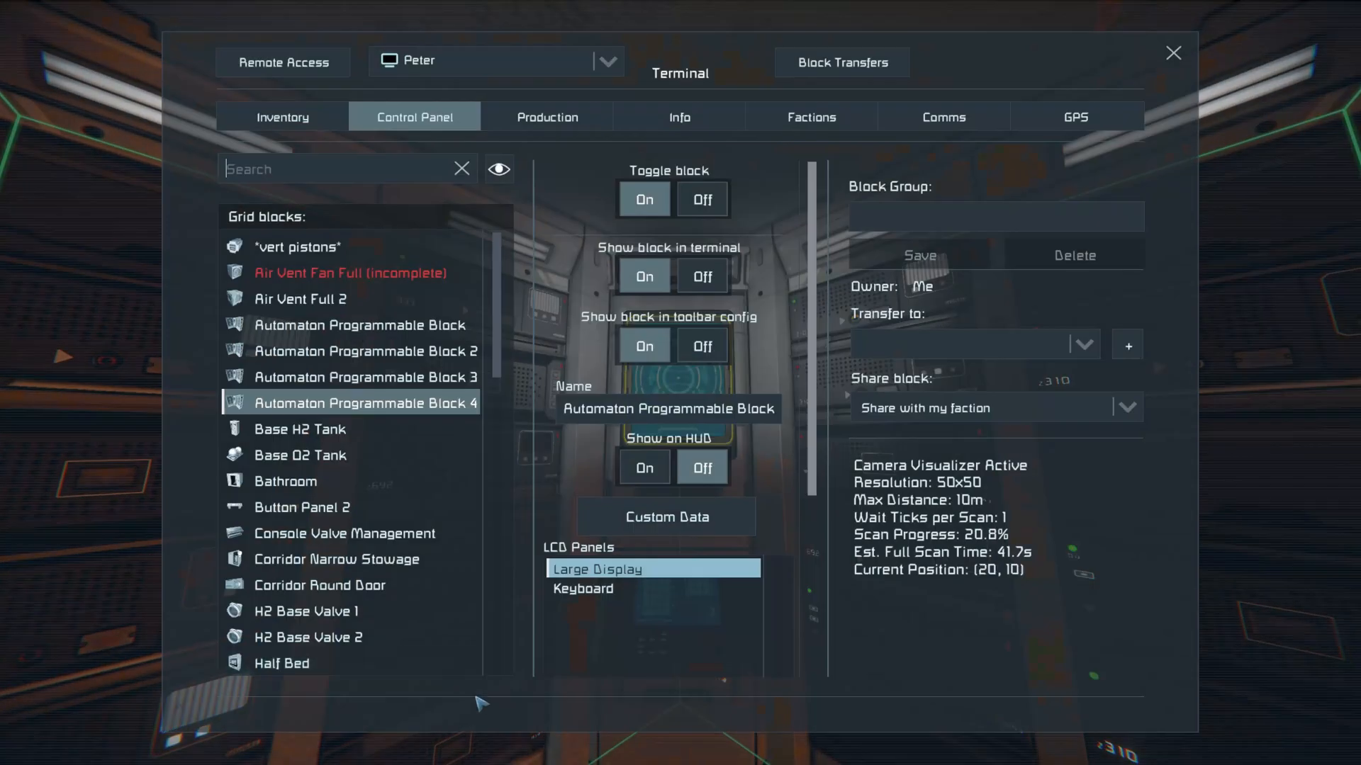
pyautogui.scroll(-5, 668, 479)
pyautogui.click(668, 526)
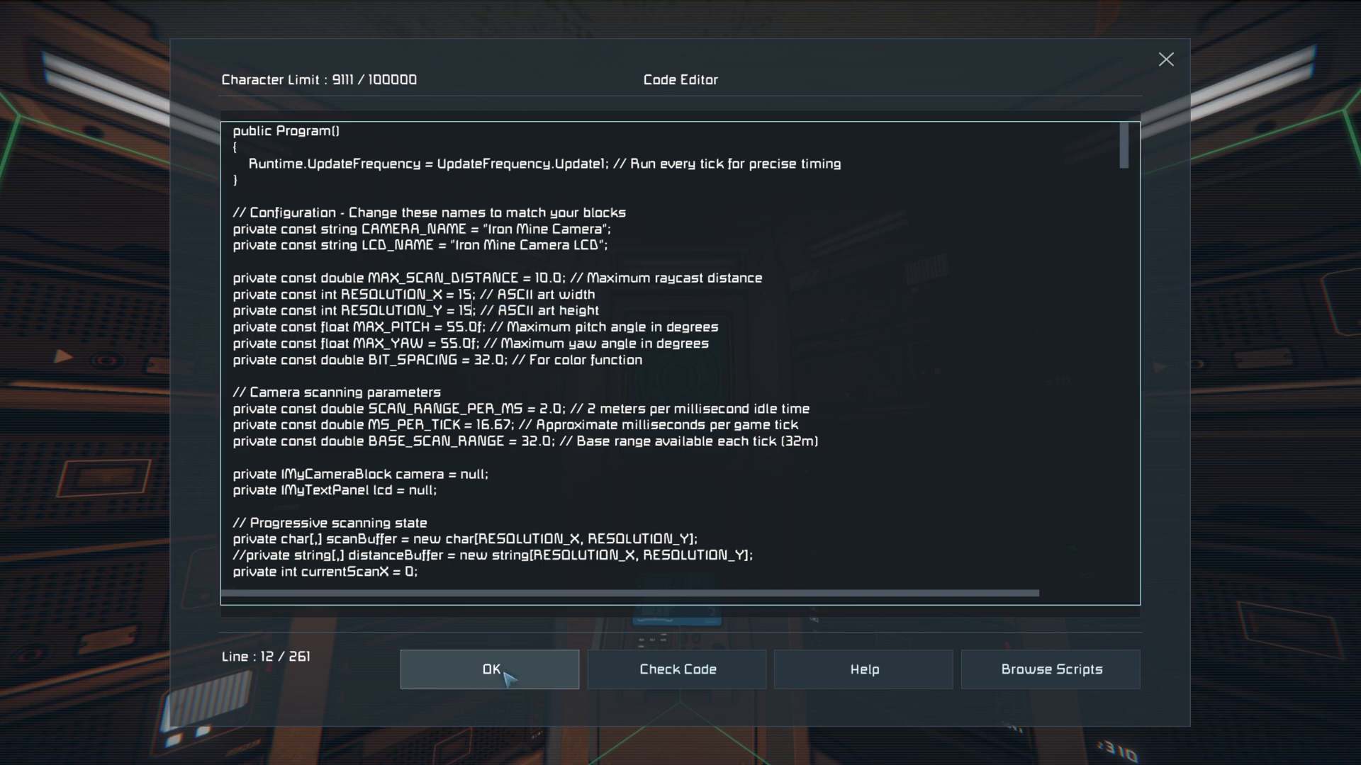
pyautogui.click(492, 669)
pyautogui.press('Escape')
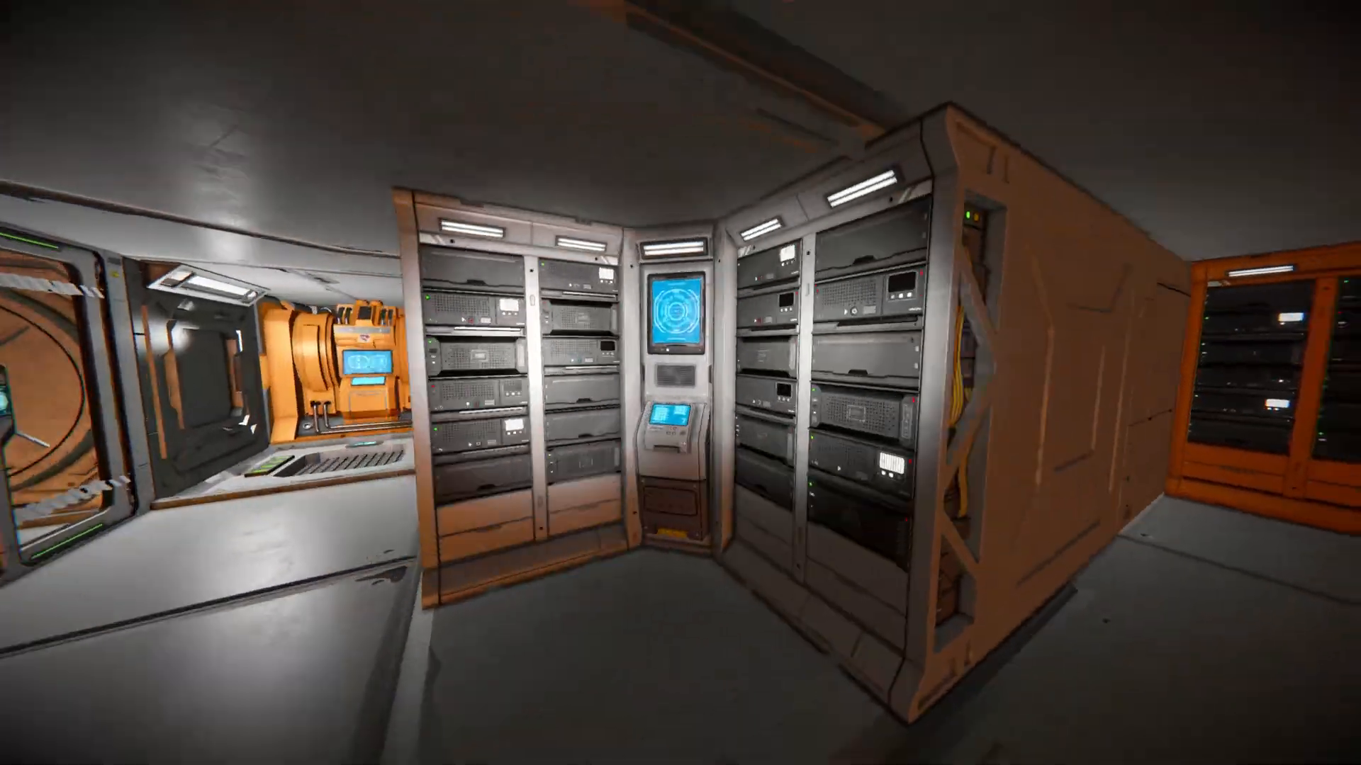
# Set the Iron Mine Camera LCD font size to about 1.03 so the pixel view appears, then pause the game.
pyautogui.press('k')
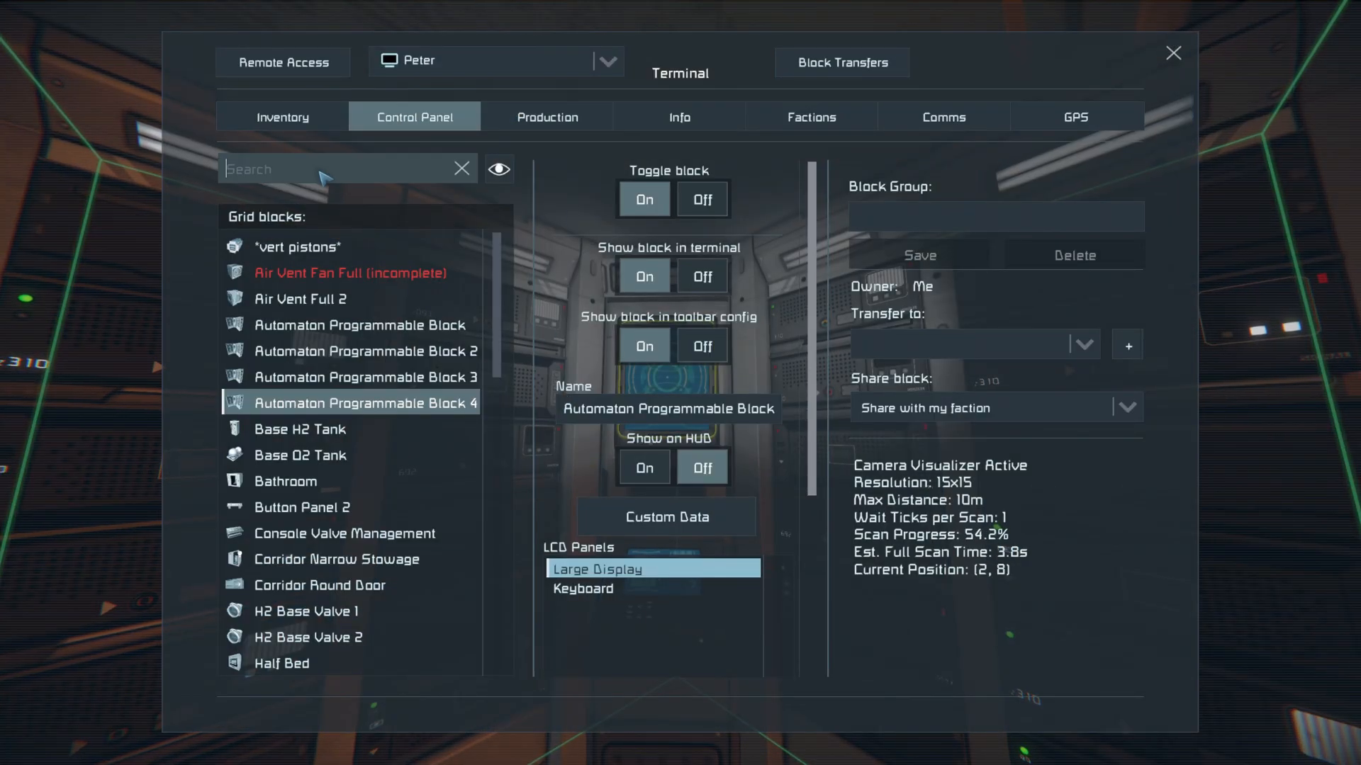
pyautogui.write('lcd')
pyautogui.click(326, 272)
pyautogui.scroll(-3, 698, 455)
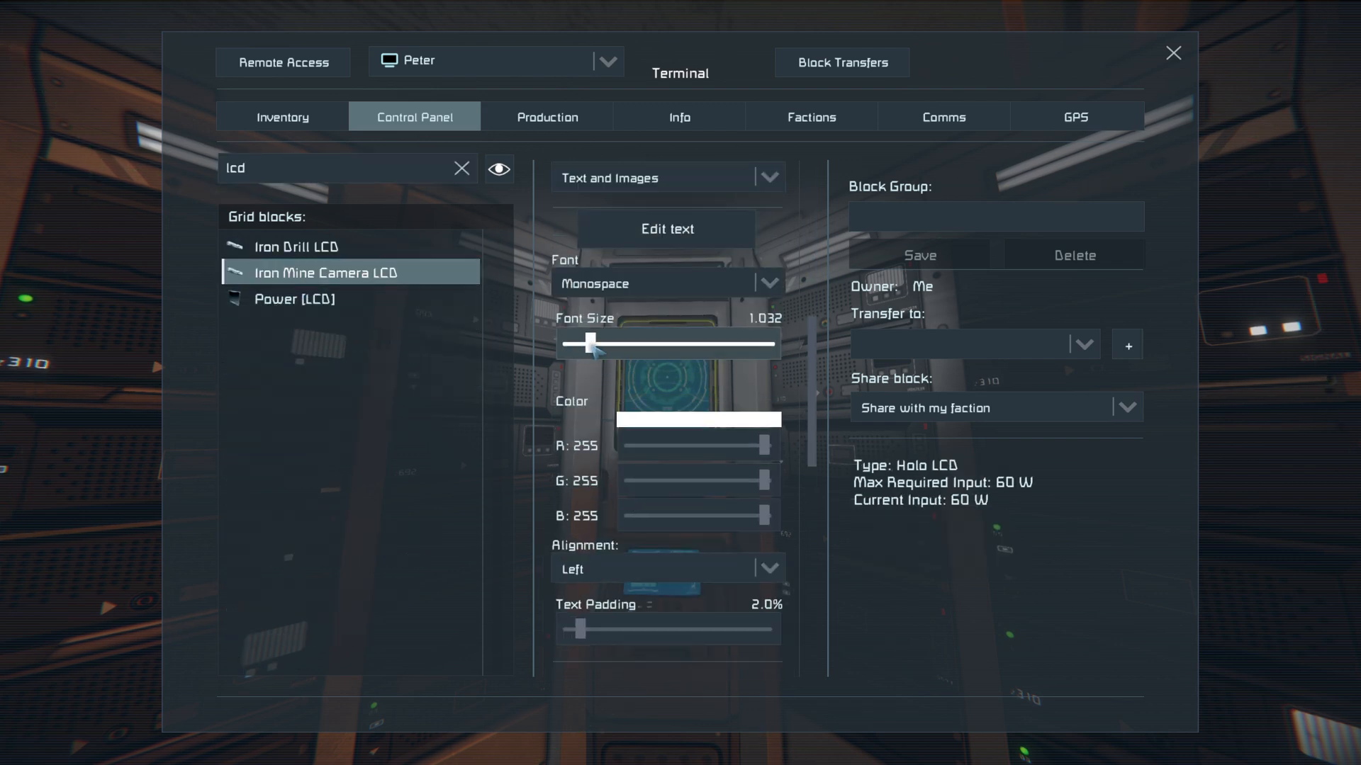
pyautogui.press('Escape')
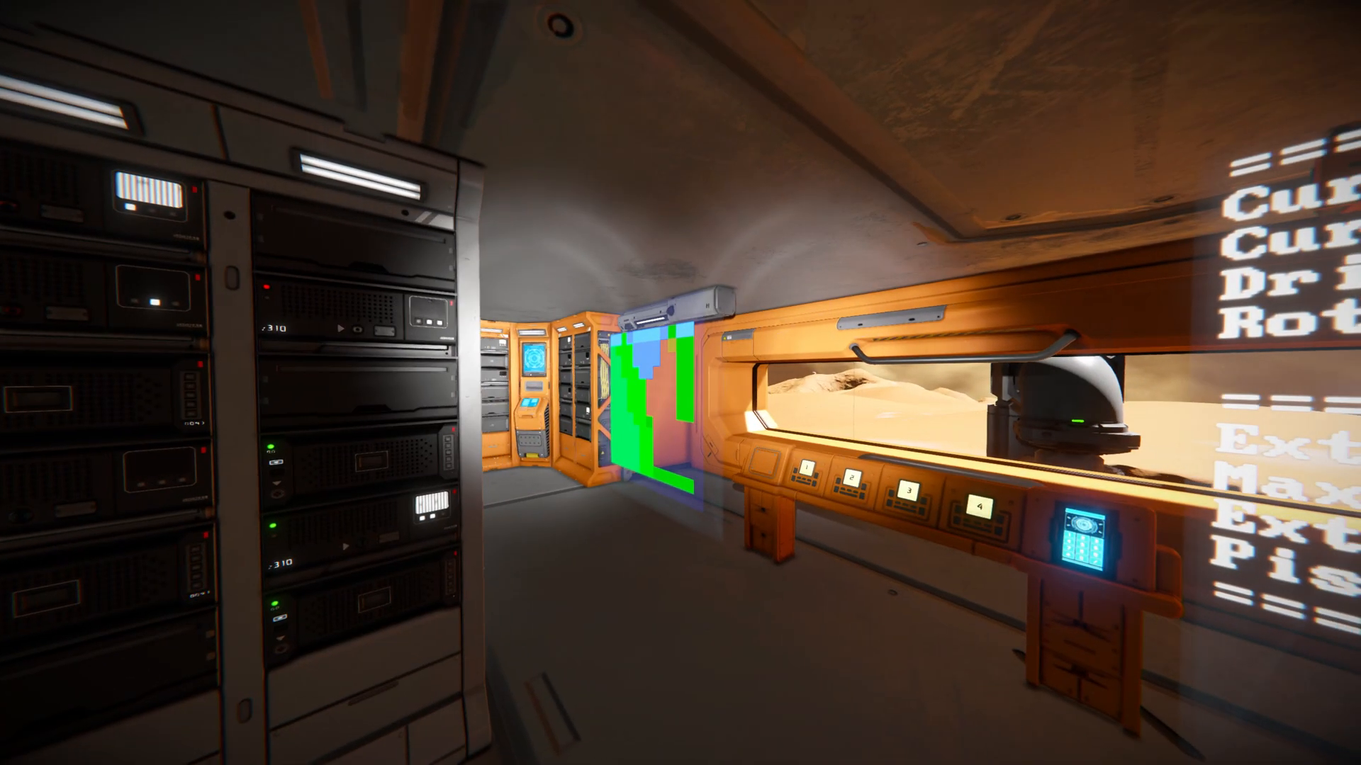
pyautogui.press('Escape')
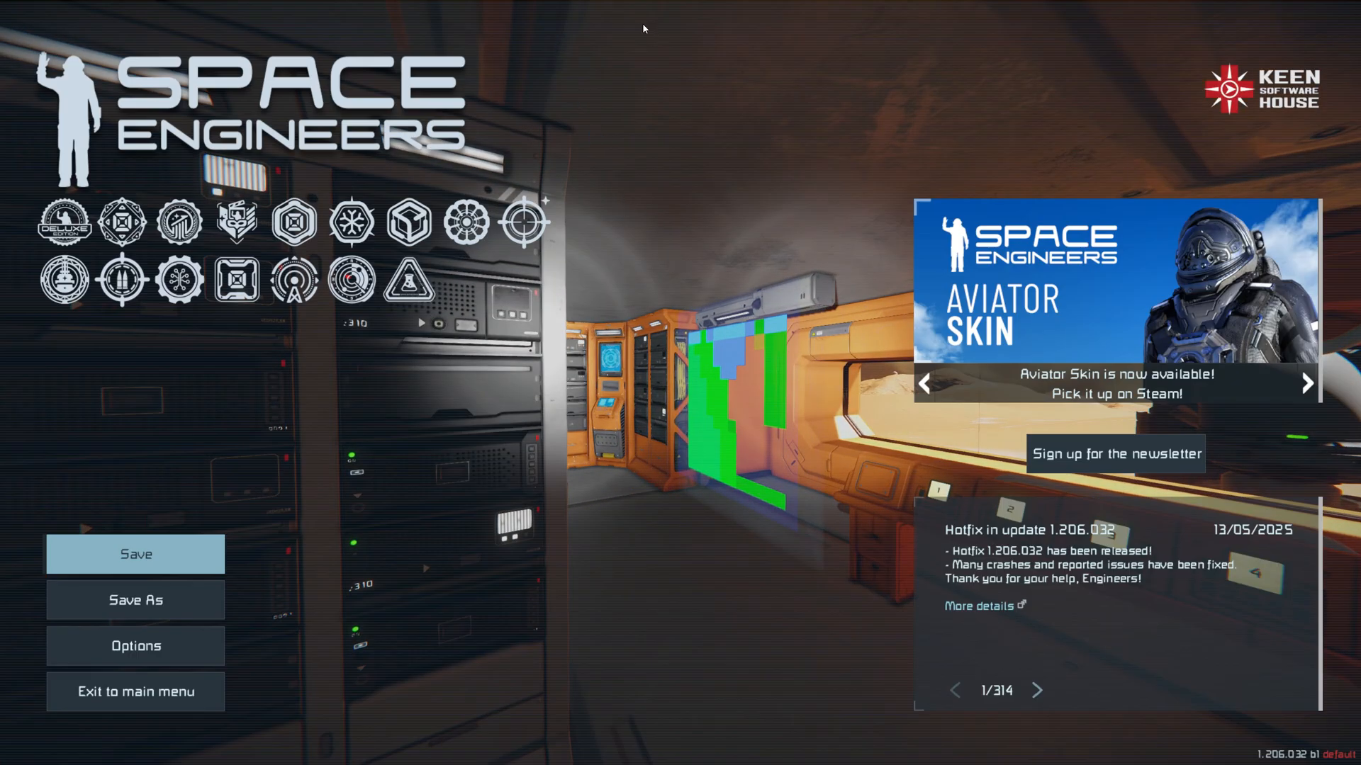